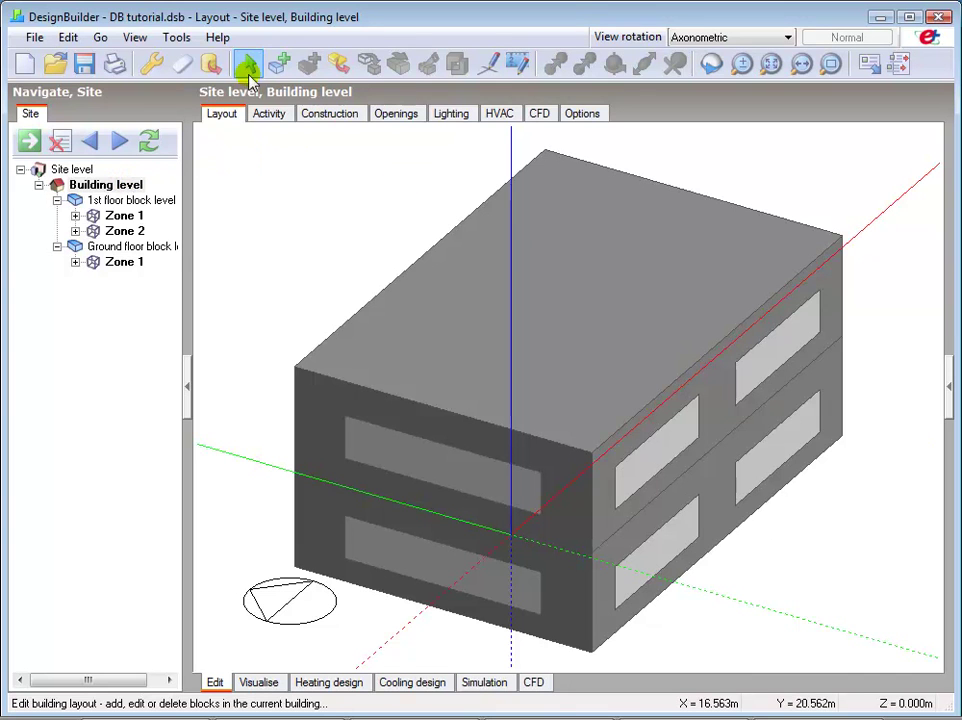
# Start a new block with its form set to 3-Pitched roof
pyautogui.click(278, 64)
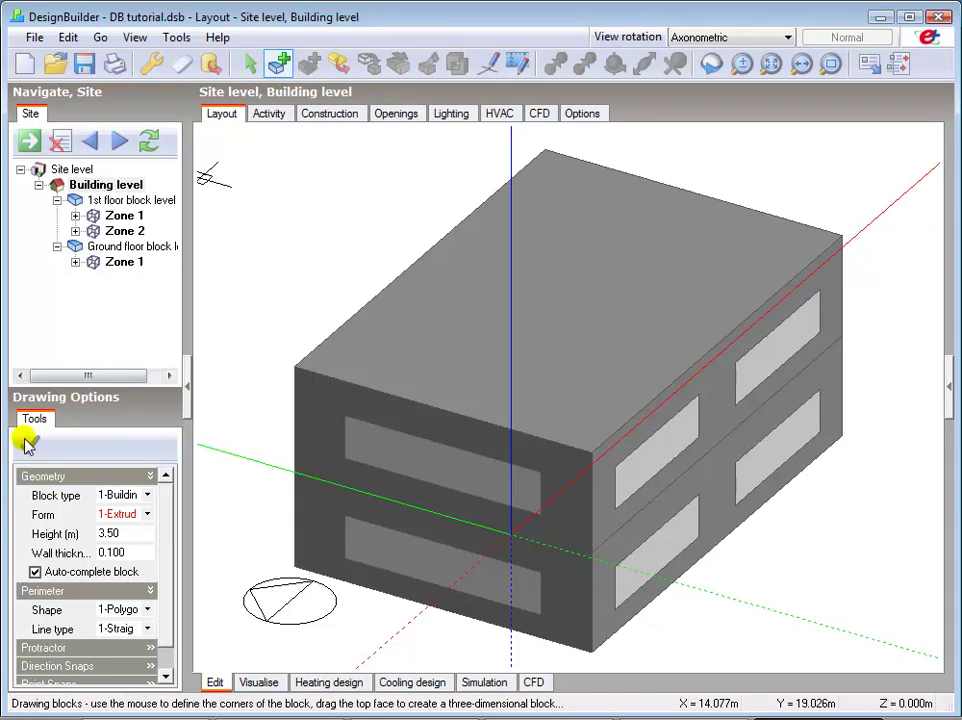
pyautogui.click(147, 514)
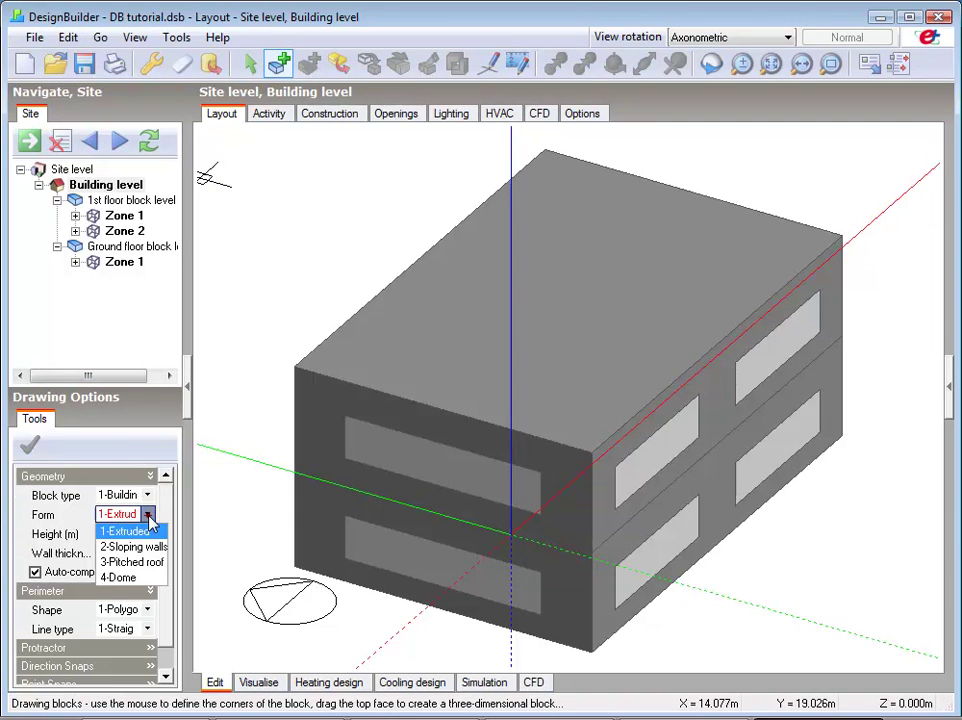
pyautogui.click(145, 563)
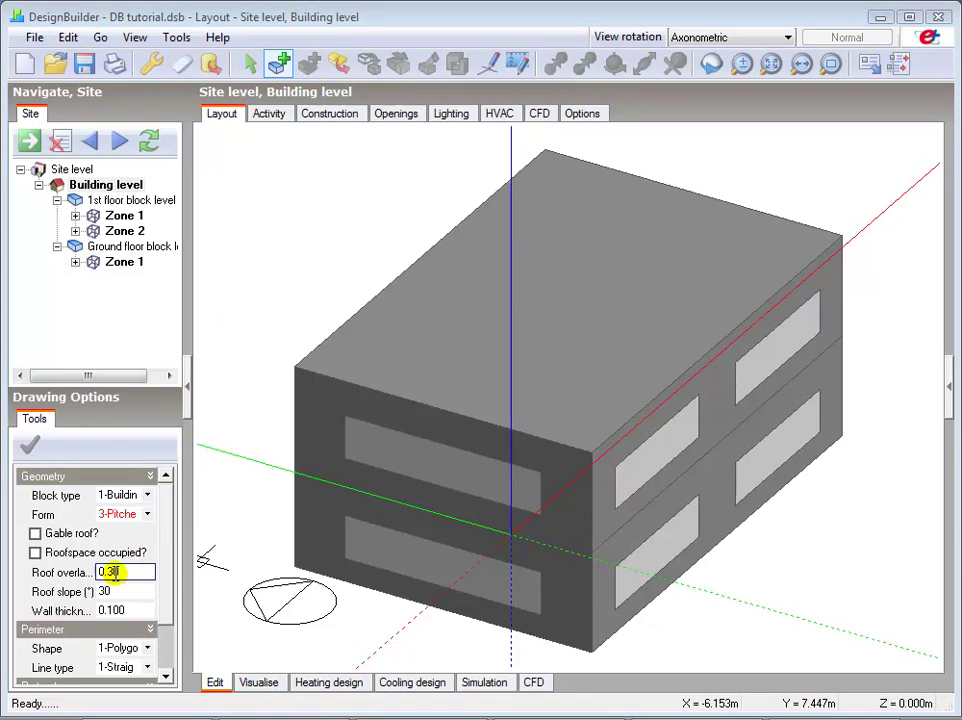
# Set the roof overhang to 0.40
pyautogui.click(112, 571)
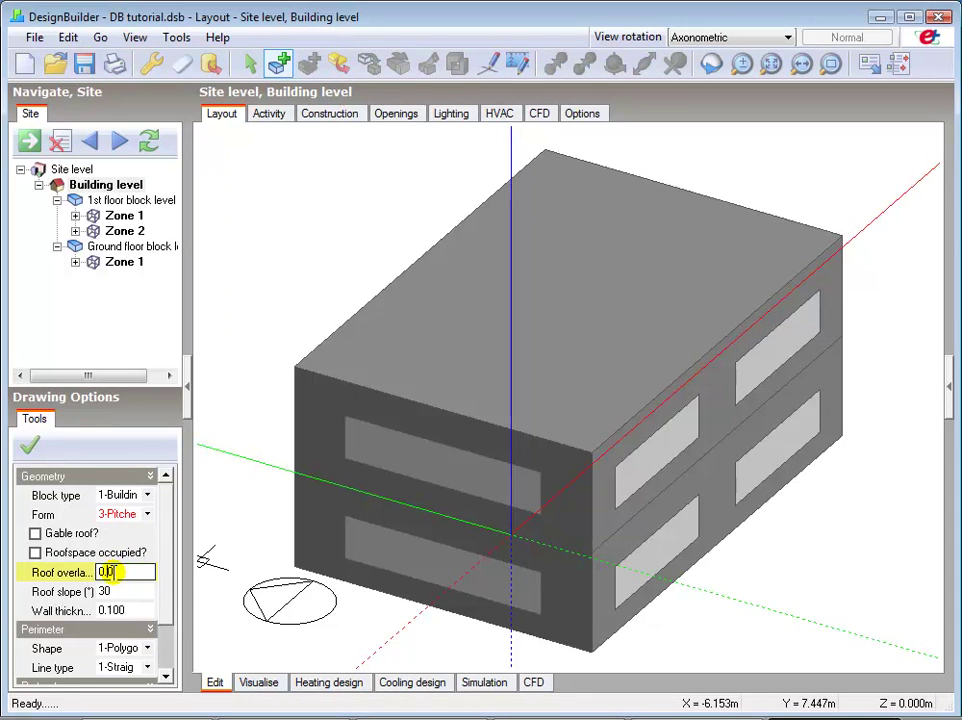
pyautogui.press('BackSpace')
pyautogui.write('4')
pyautogui.press('BackSpace')
pyautogui.write('7')
pyautogui.press('BackSpace')
pyautogui.write('4')
# Set the roof slope to 35° and bring up the perimeter Shape options
pyautogui.click(112, 590)
pyautogui.press('BackSpace')
pyautogui.write('5')
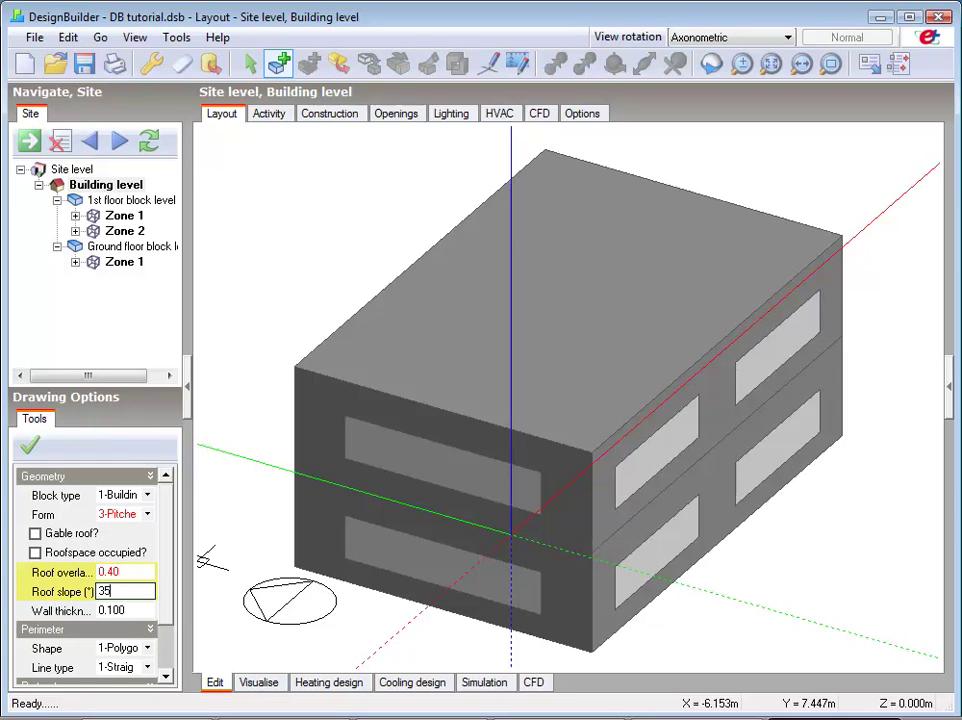
pyautogui.click(125, 610)
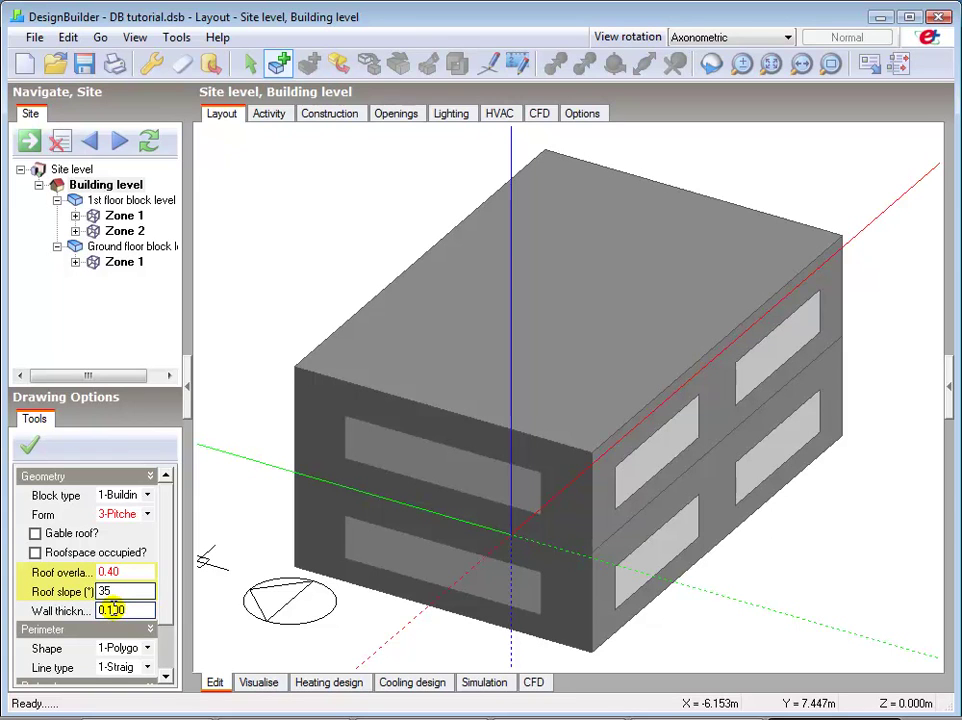
pyautogui.click(149, 648)
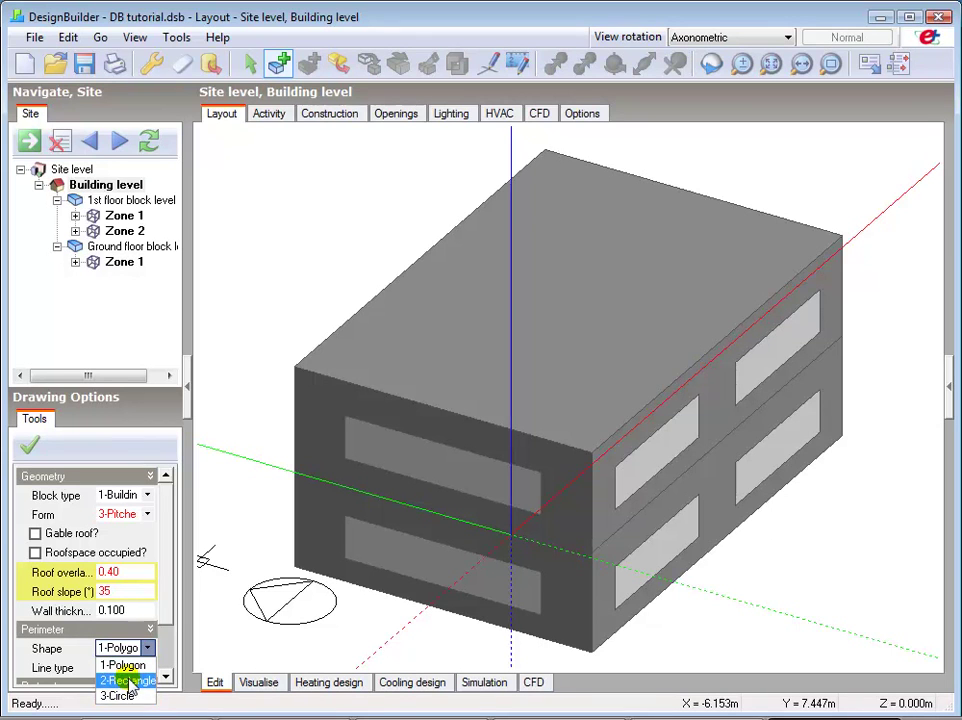
# Draw a 2-Rectangle roof block from the top face's front-left to back-right corner
pyautogui.click(130, 681)
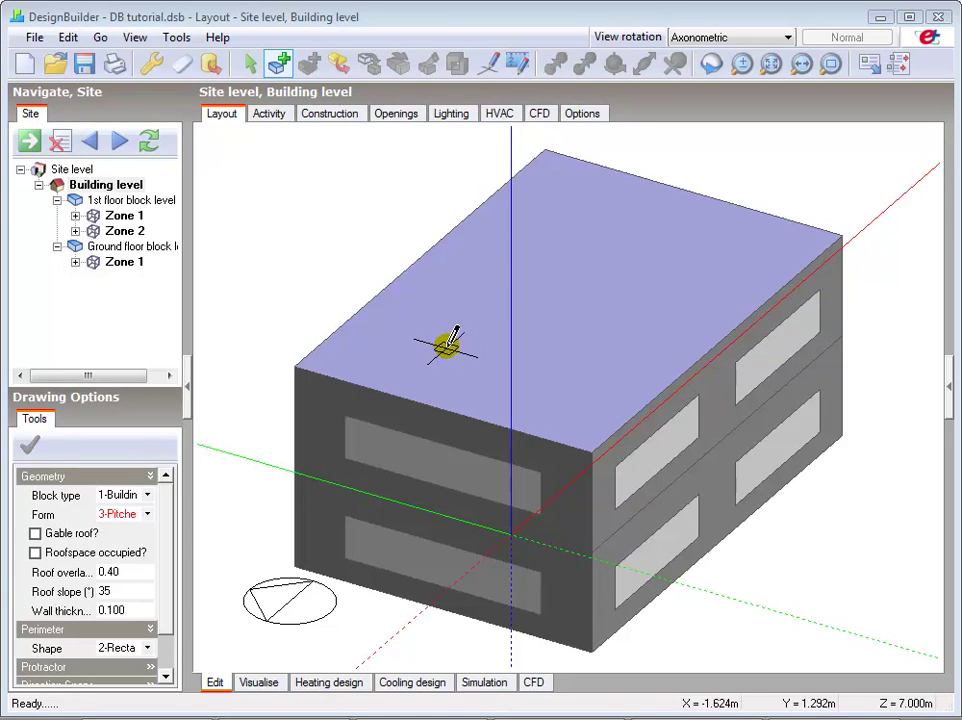
pyautogui.click(298, 364)
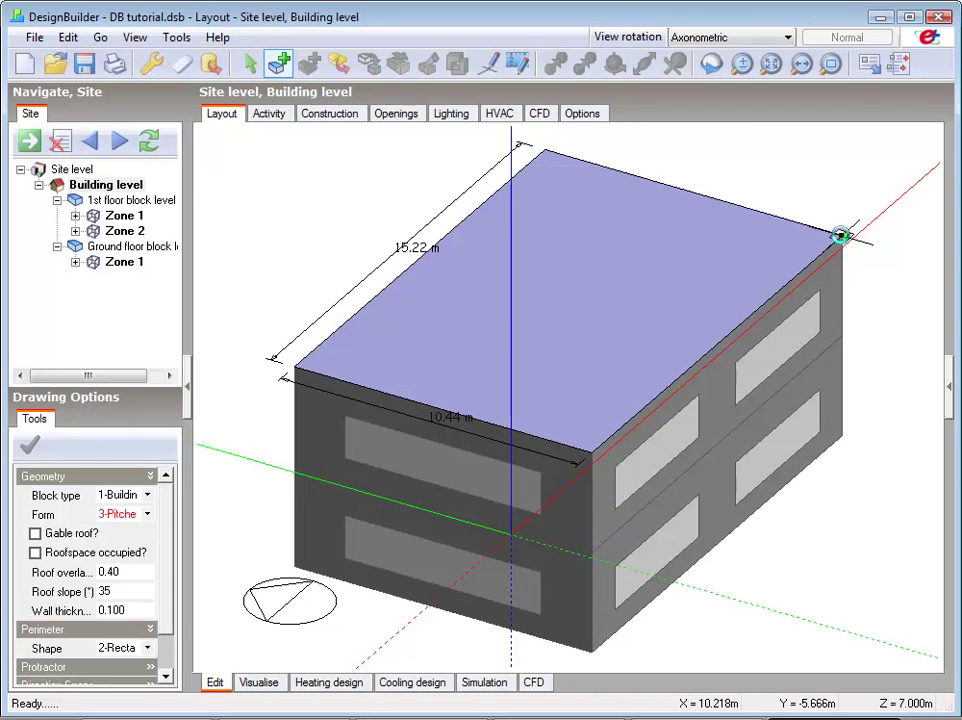
pyautogui.click(843, 231)
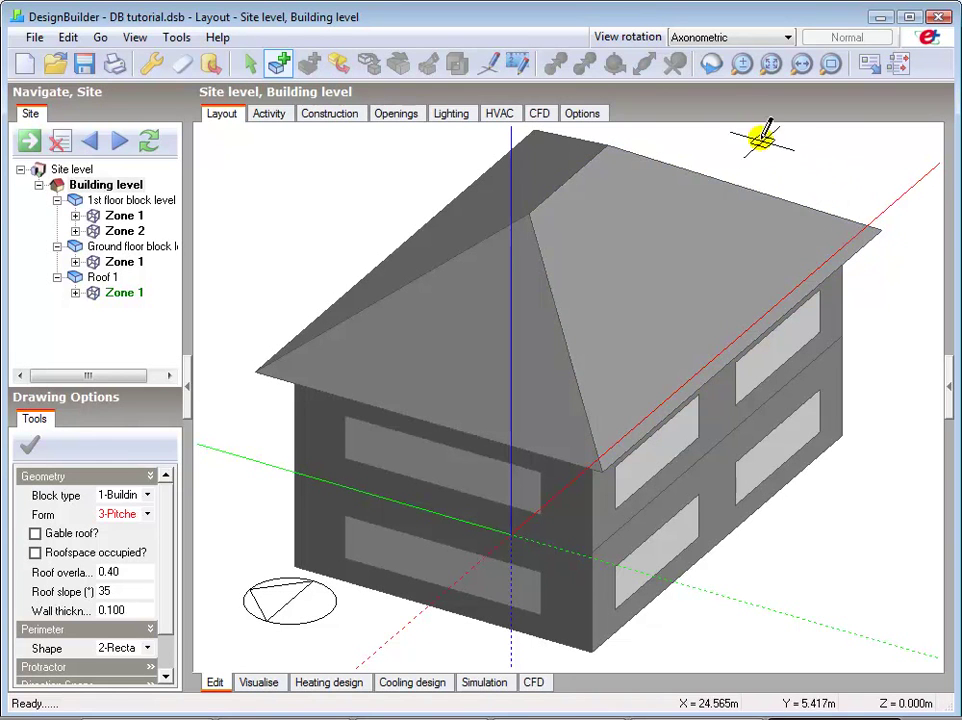
pyautogui.click(710, 64)
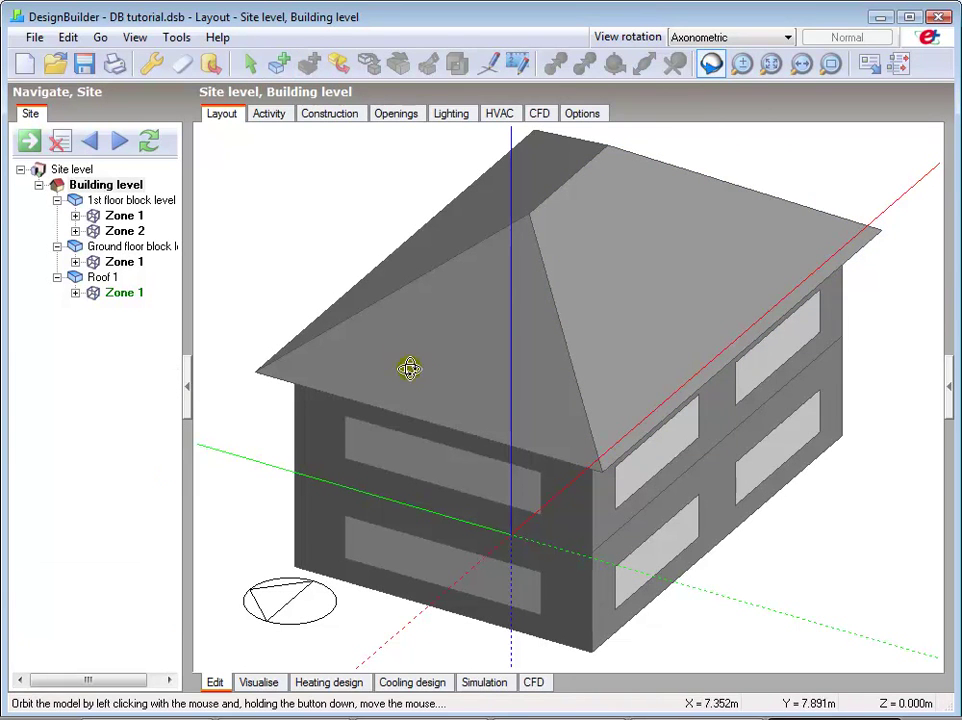
pyautogui.moveTo(365, 329)
pyautogui.mouseDown()
pyautogui.moveTo(626, 499)
pyautogui.moveTo(812, 322)
pyautogui.mouseUp()
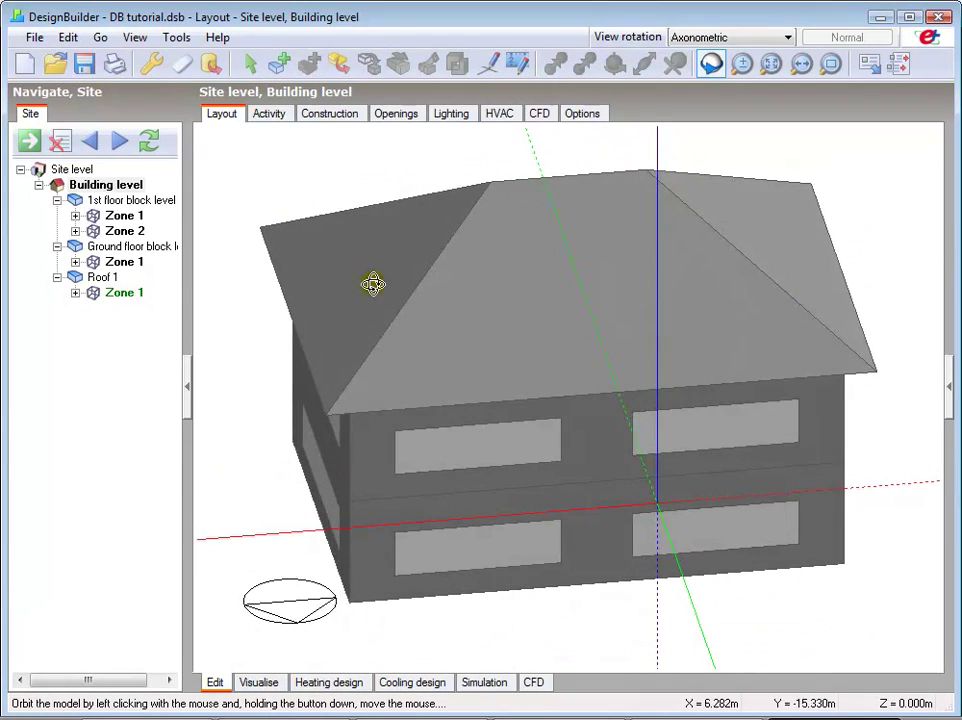
pyautogui.moveTo(356, 273); pyautogui.dragTo(827, 210)
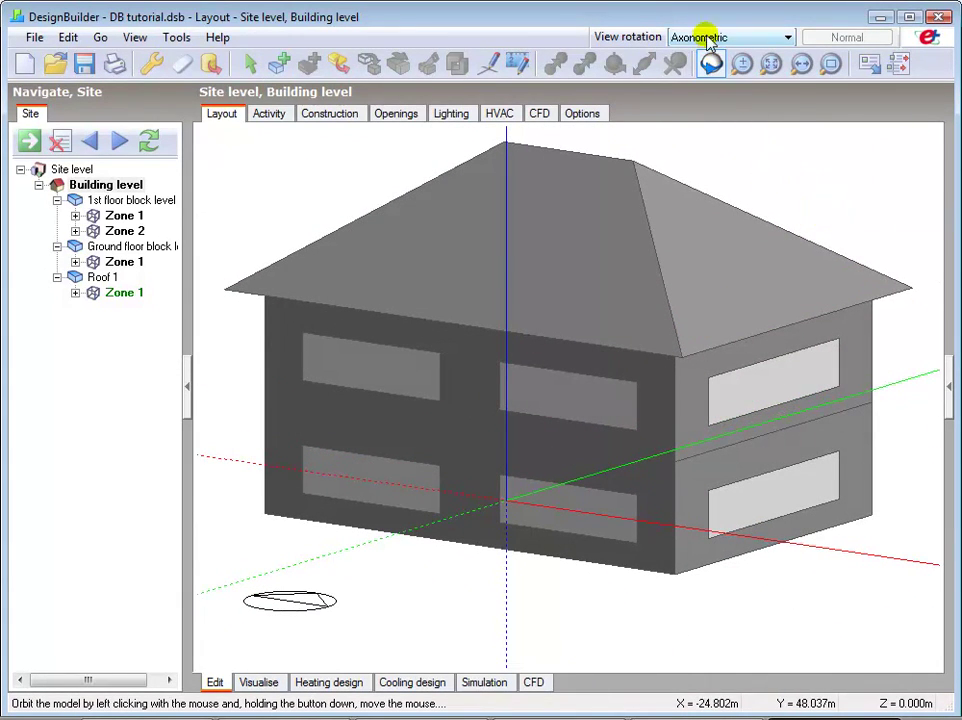
pyautogui.click(766, 37)
pyautogui.click(700, 118)
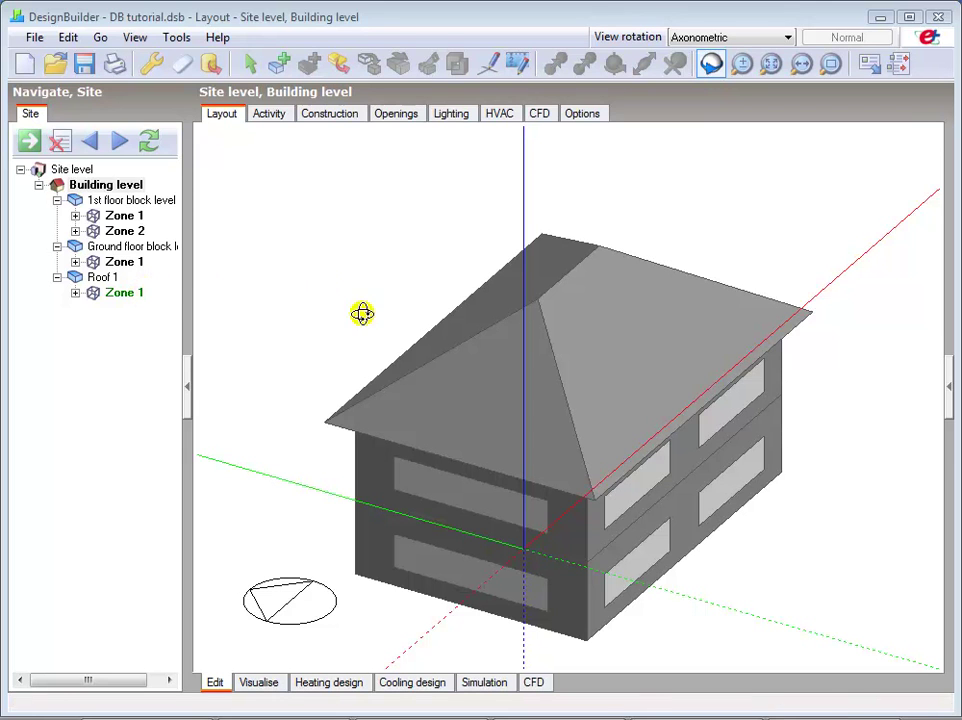
# Cancel the orbit view mode and block drawing
pyautogui.rightClick(464, 371)
pyautogui.click(510, 386)
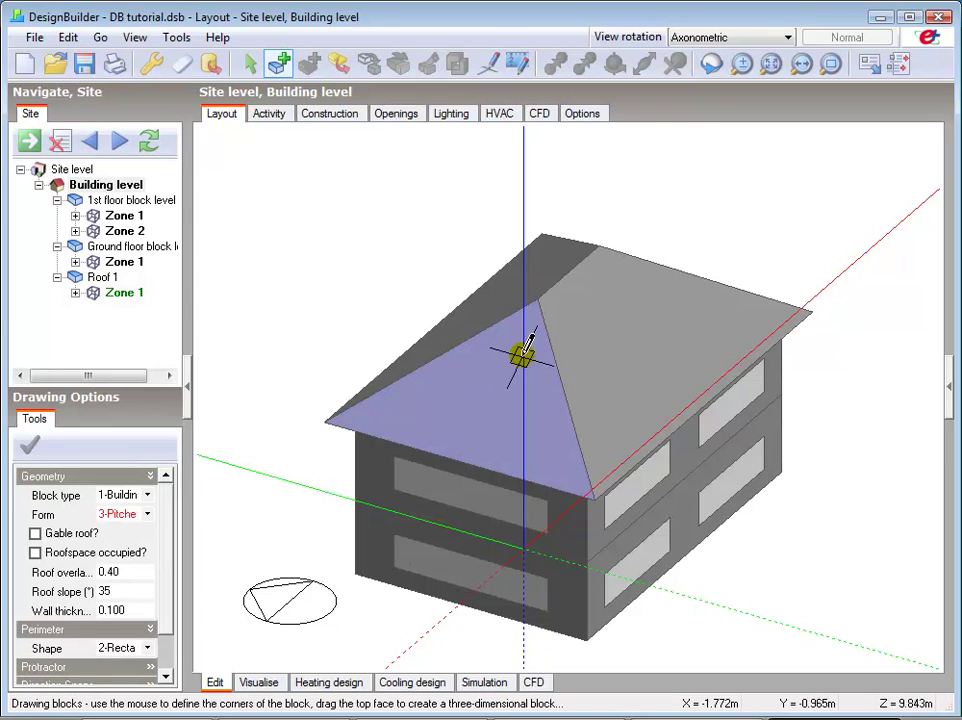
pyautogui.rightClick(520, 348)
pyautogui.click(562, 368)
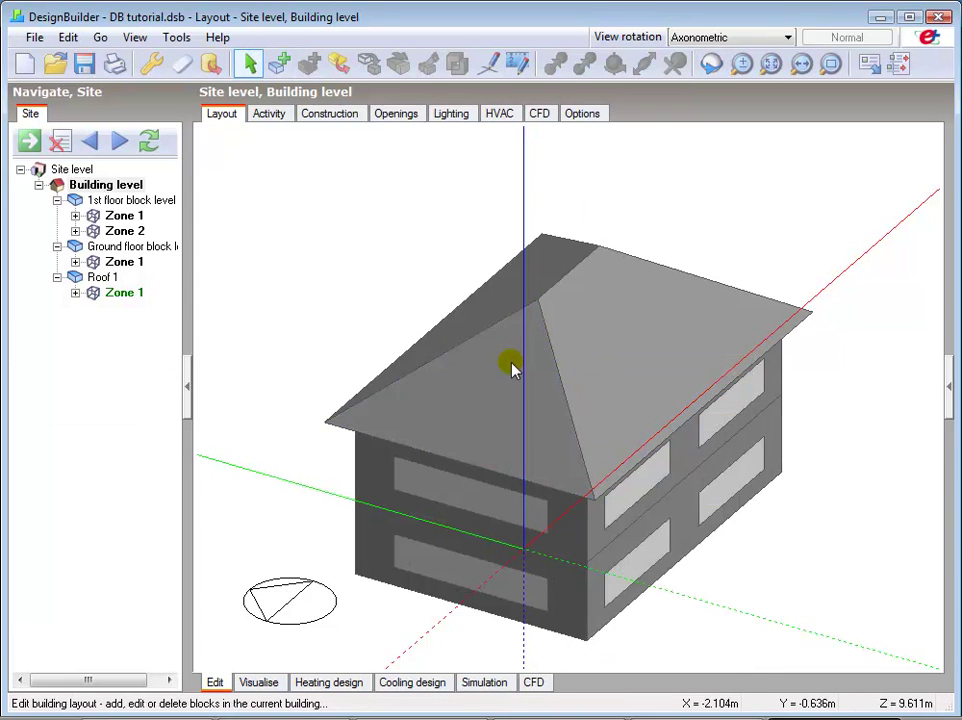
# Delete the Roof 1 hipped roof block and confirm the deletion
pyautogui.click(511, 362)
pyautogui.rightClick(511, 365)
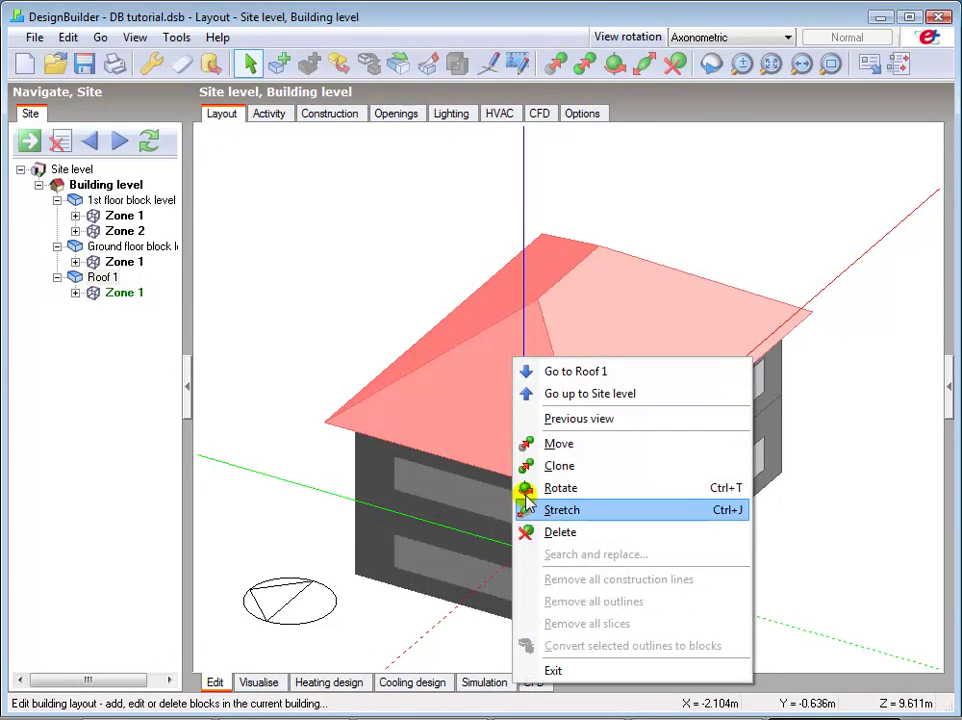
pyautogui.click(555, 533)
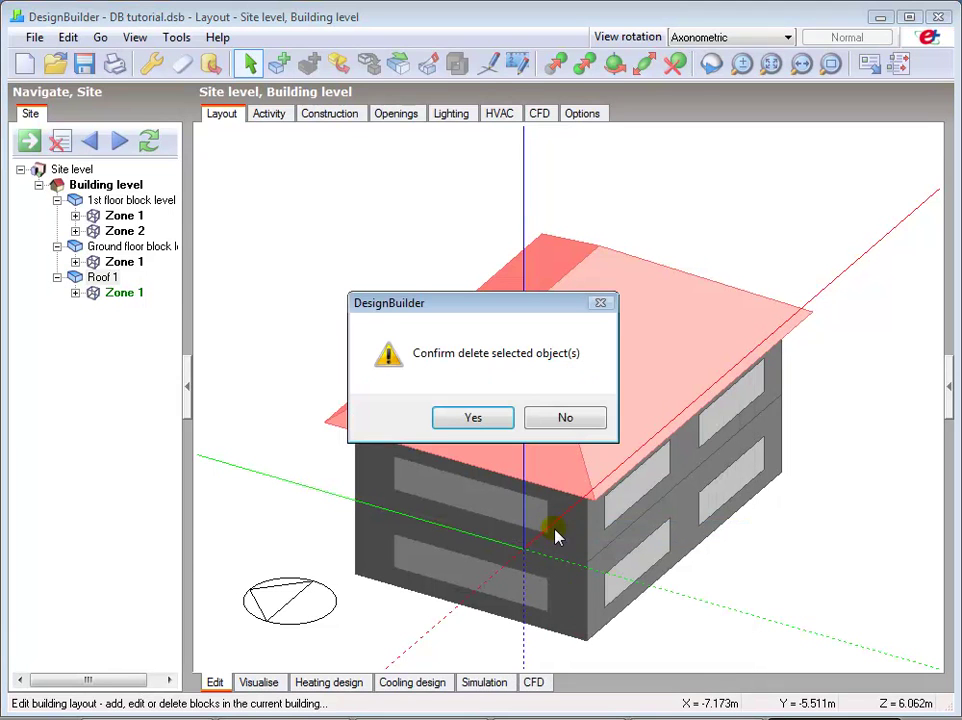
pyautogui.click(471, 419)
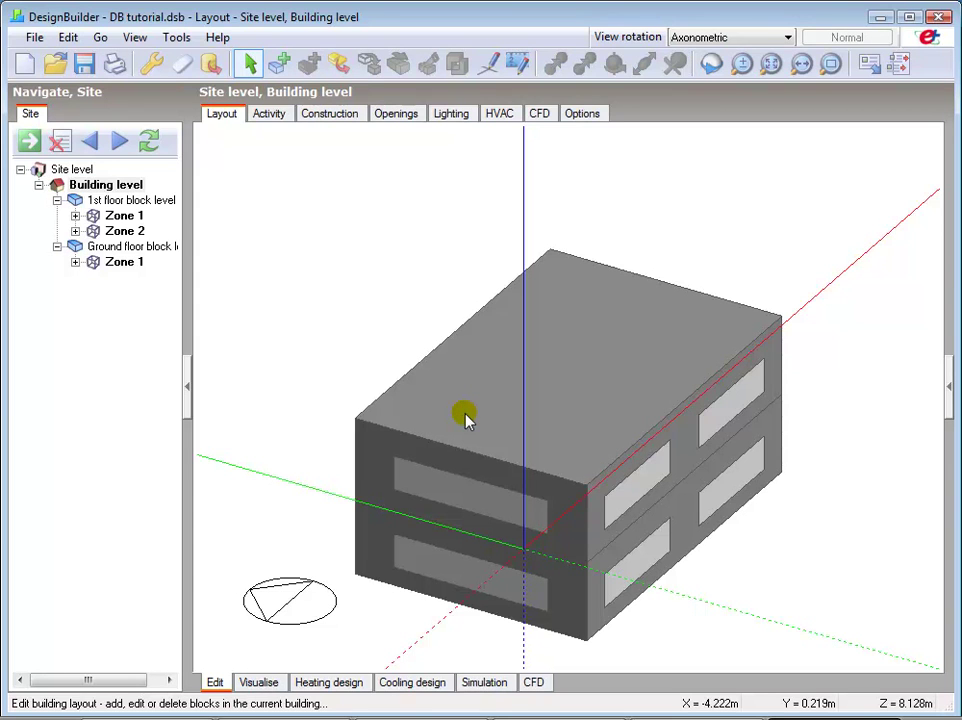
# Draw 3 m construction lines from the block's top corner and top front edge
pyautogui.click(485, 64)
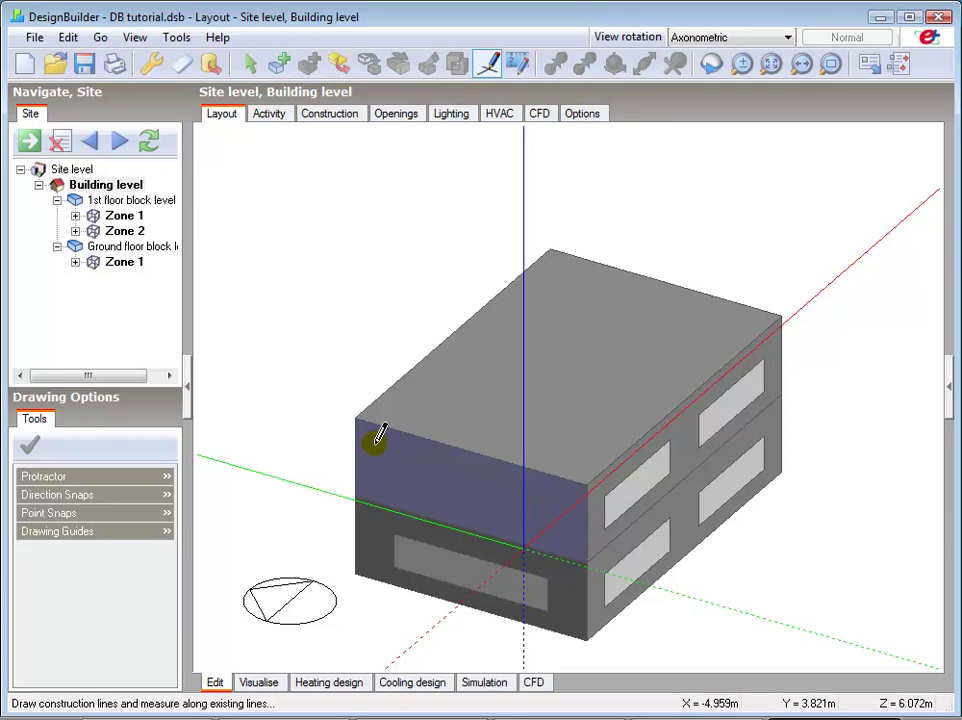
pyautogui.click(357, 418)
pyautogui.write('3')
pyautogui.press('Return')
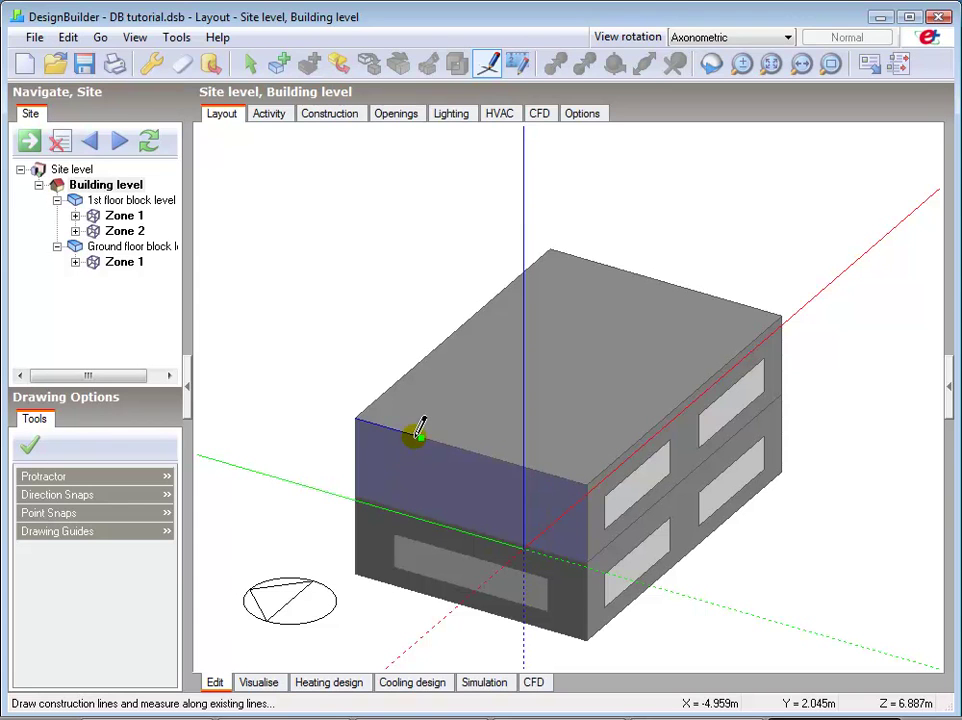
pyautogui.click(421, 437)
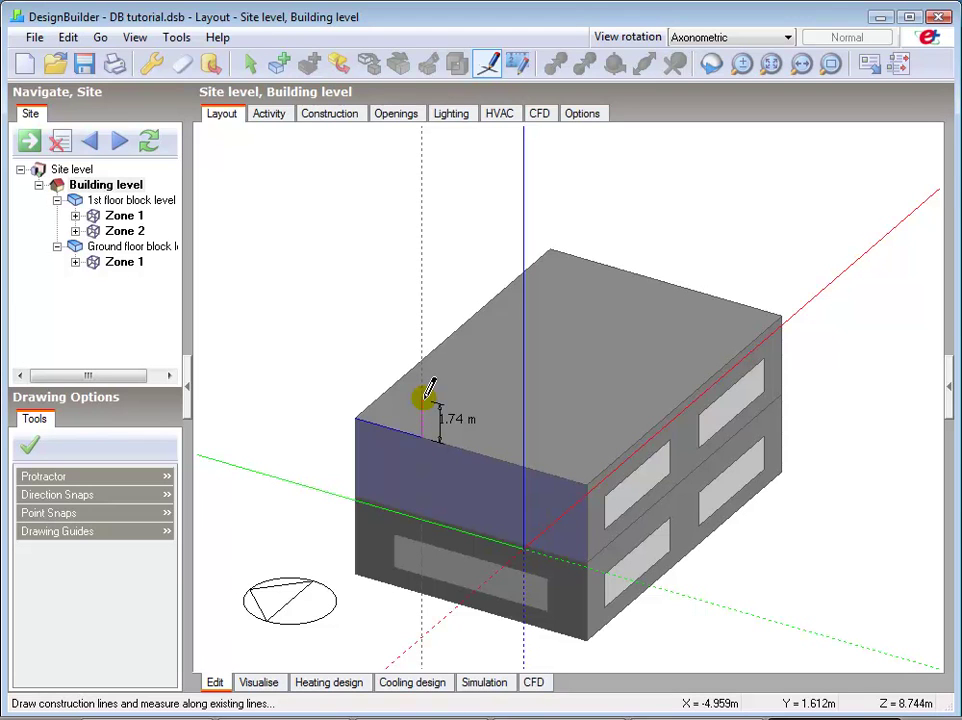
pyautogui.write('3')
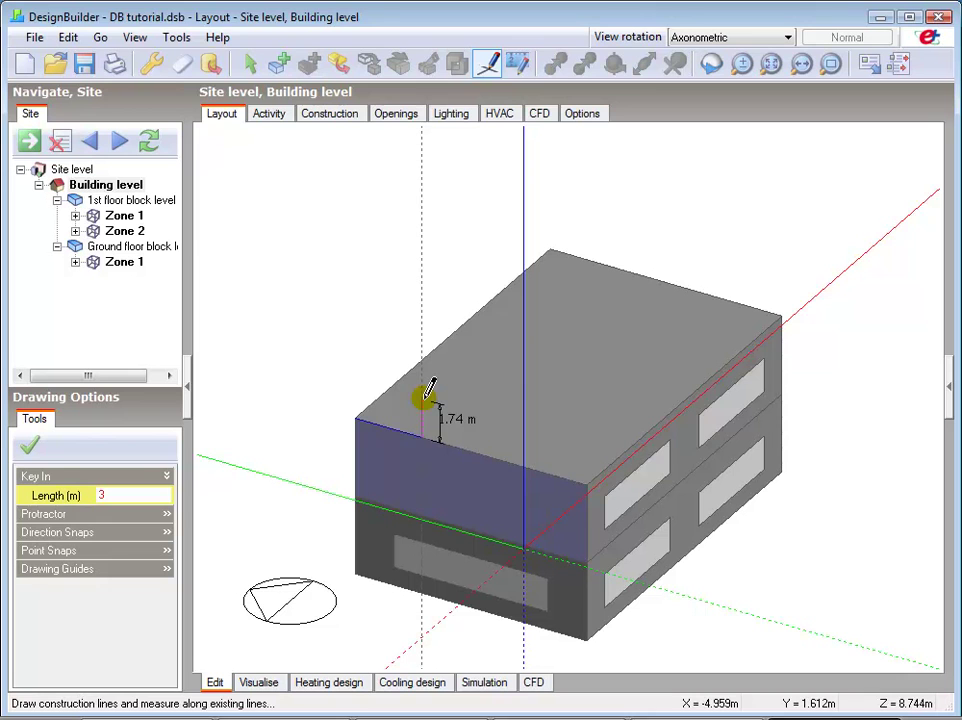
pyautogui.press('Return')
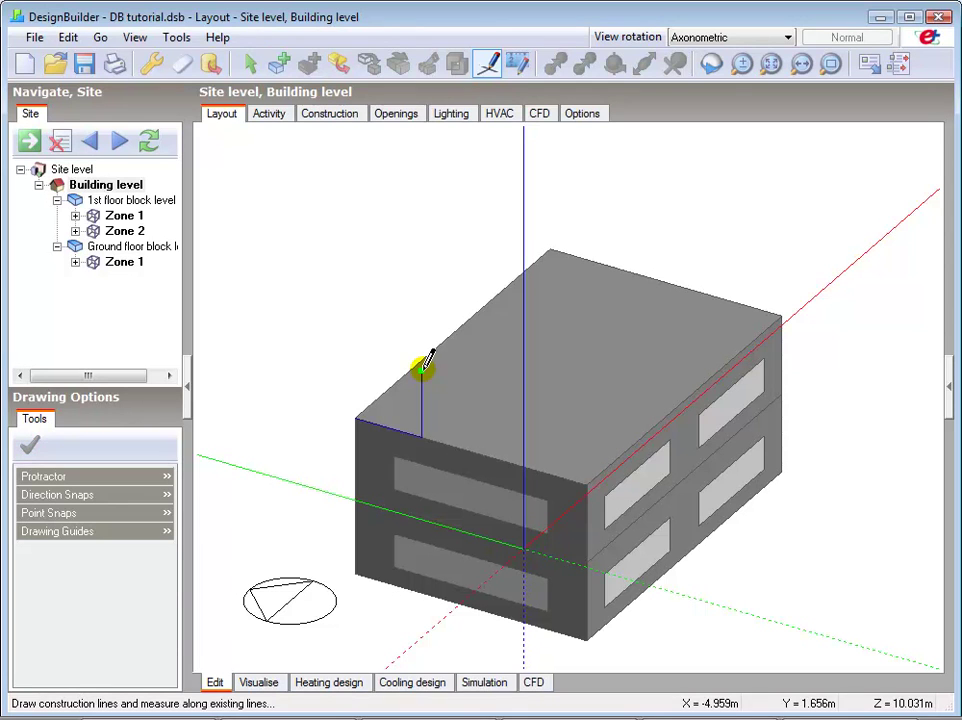
# Start a new block with 1-Extruded form and 1-Polygon perimeter shape
pyautogui.click(279, 66)
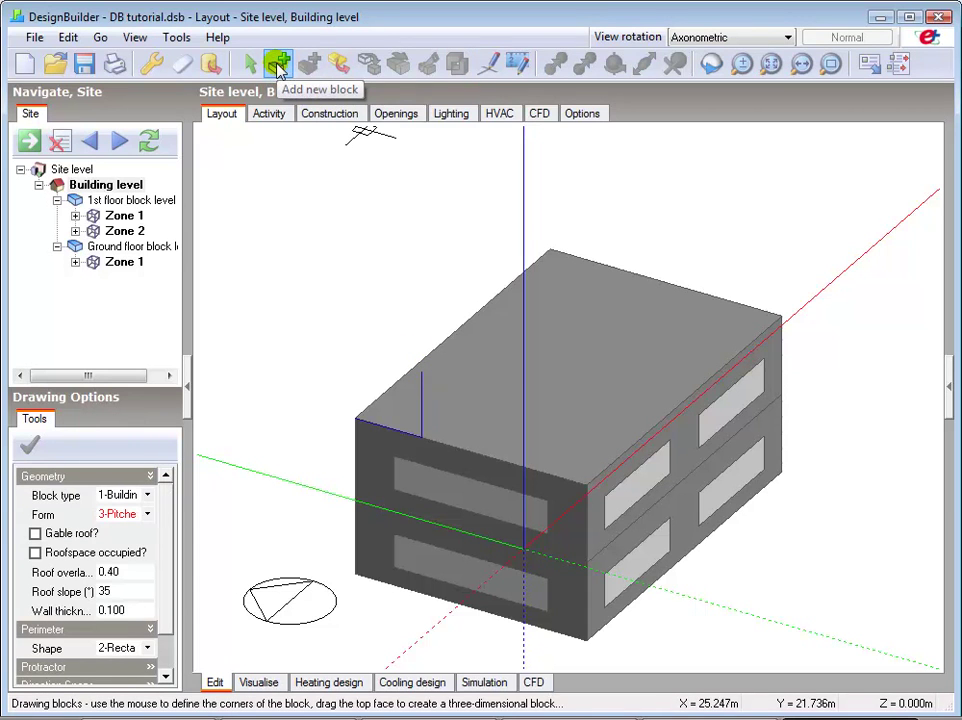
pyautogui.click(148, 514)
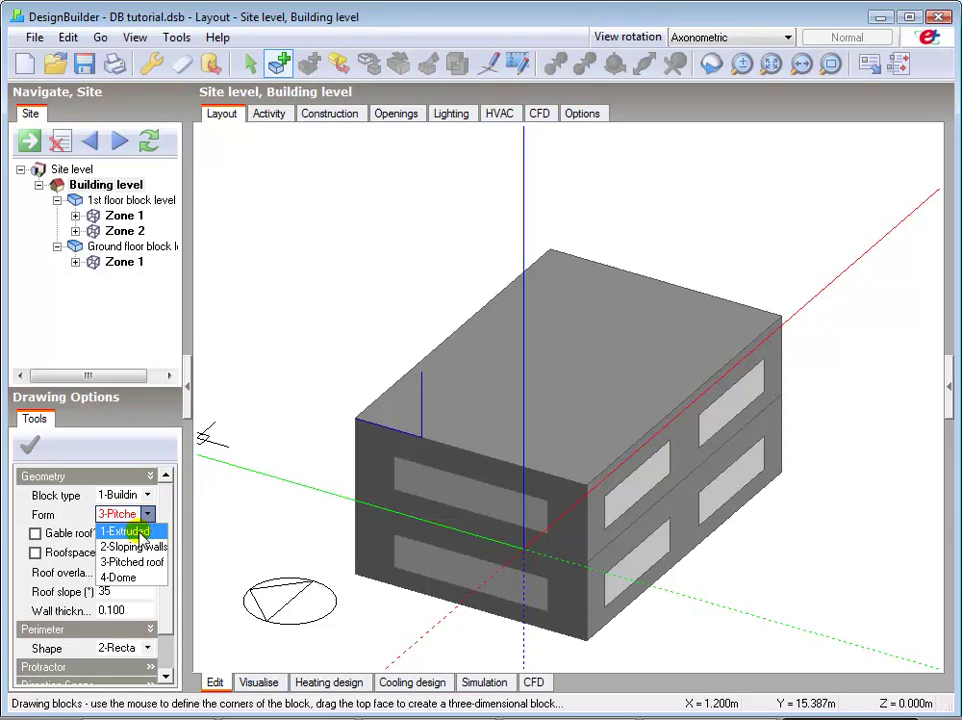
pyautogui.click(138, 532)
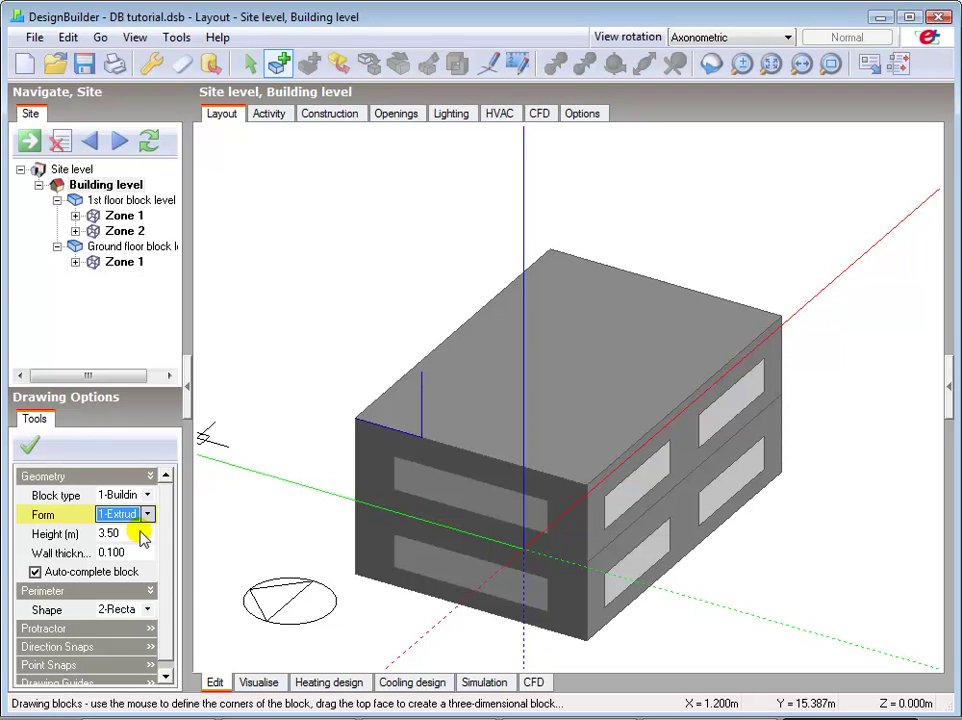
pyautogui.click(148, 609)
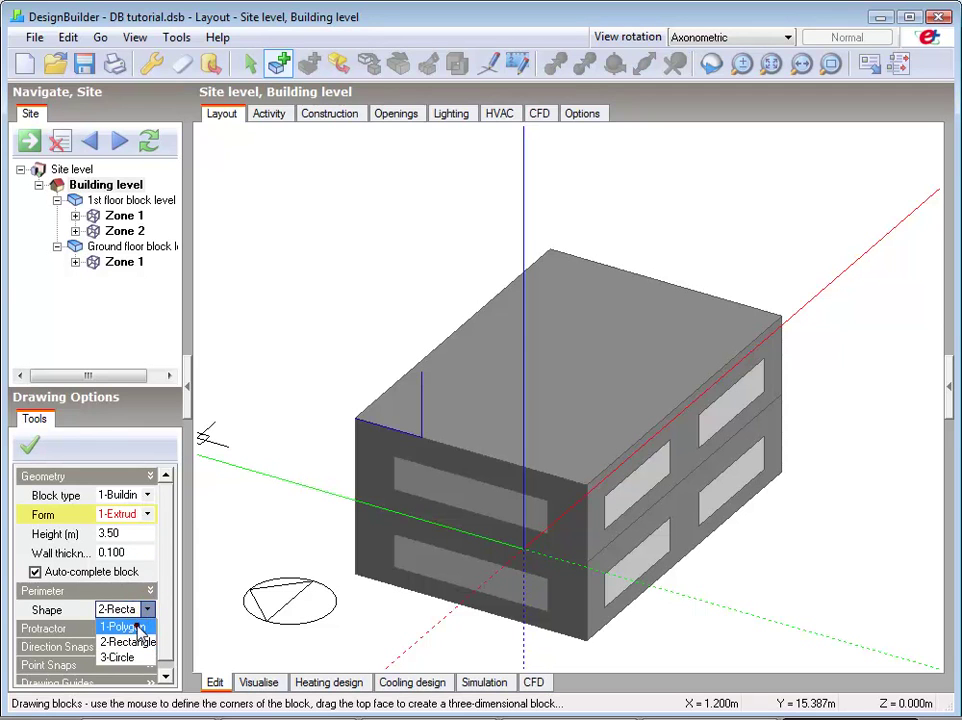
pyautogui.click(137, 627)
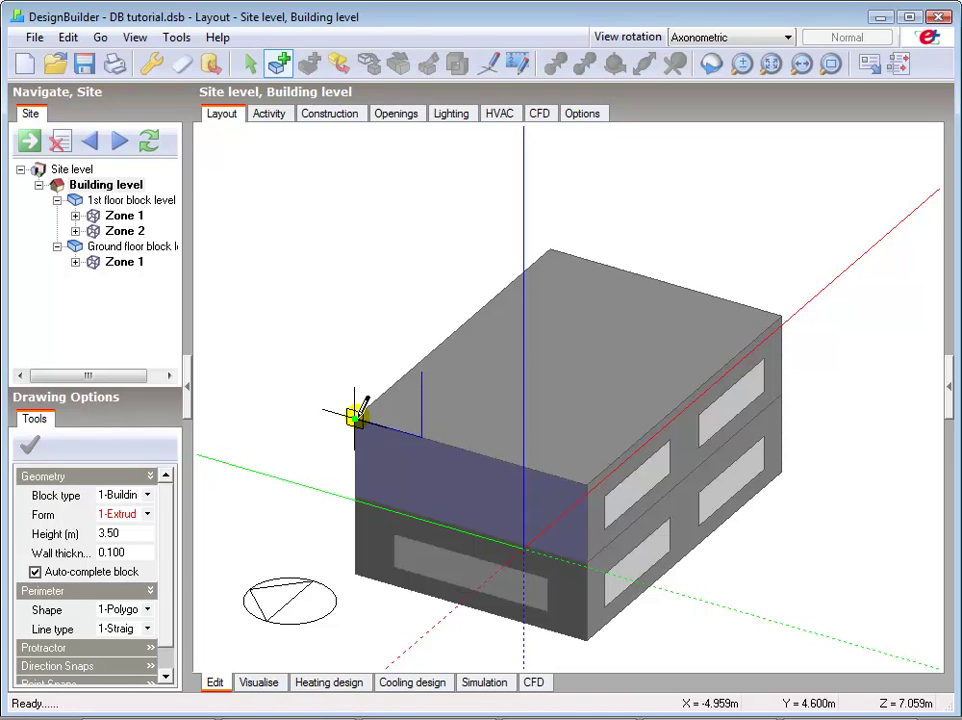
# Outline the gable from the construction line's top to the right and left front corners
pyautogui.click(421, 370)
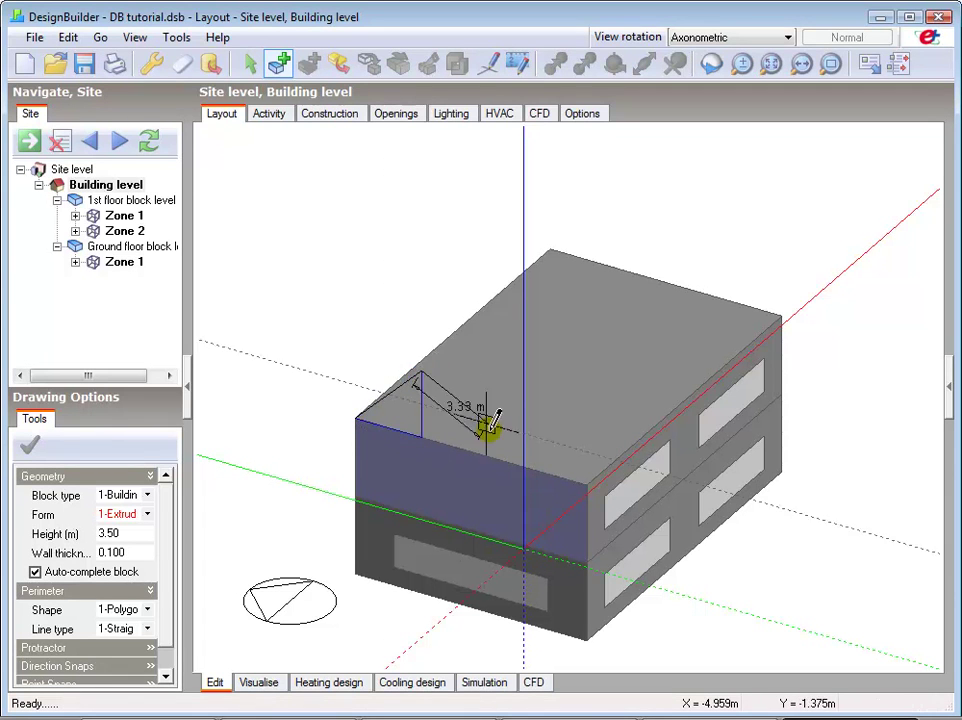
pyautogui.click(556, 477)
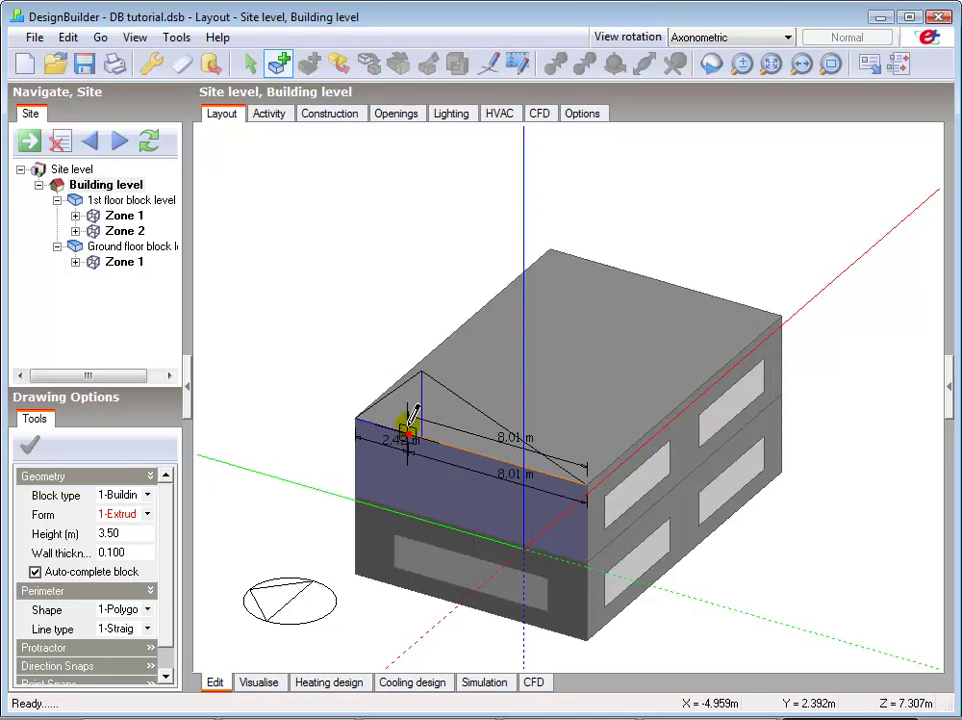
pyautogui.click(357, 416)
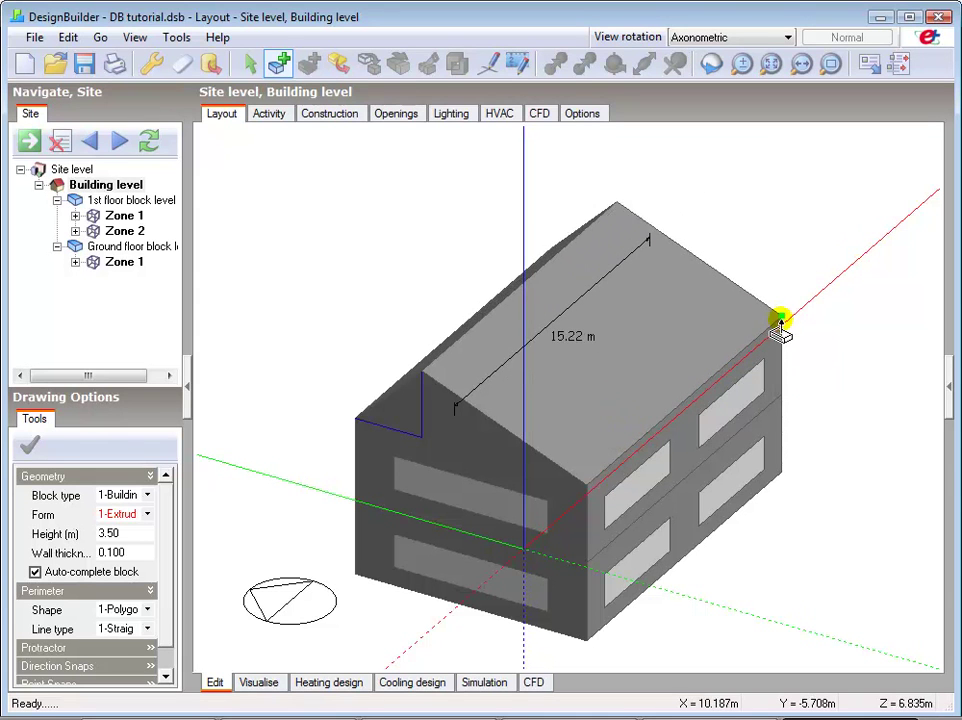
# Extrude the gable 15.22 m back across the building and end block drawing
pyautogui.click(781, 400)
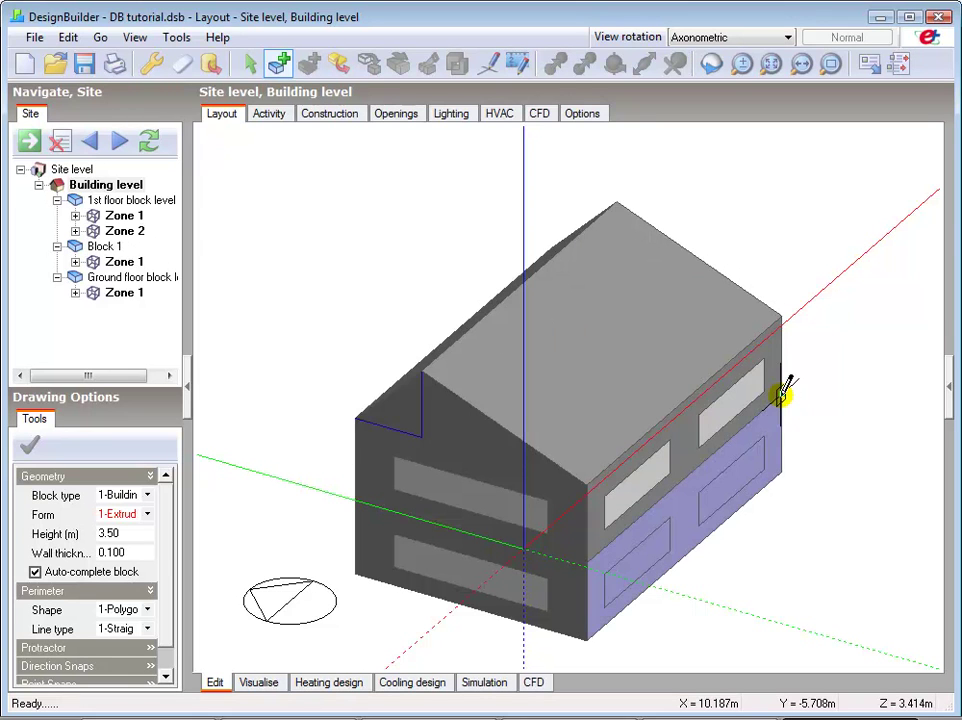
pyautogui.rightClick(682, 359)
pyautogui.click(727, 368)
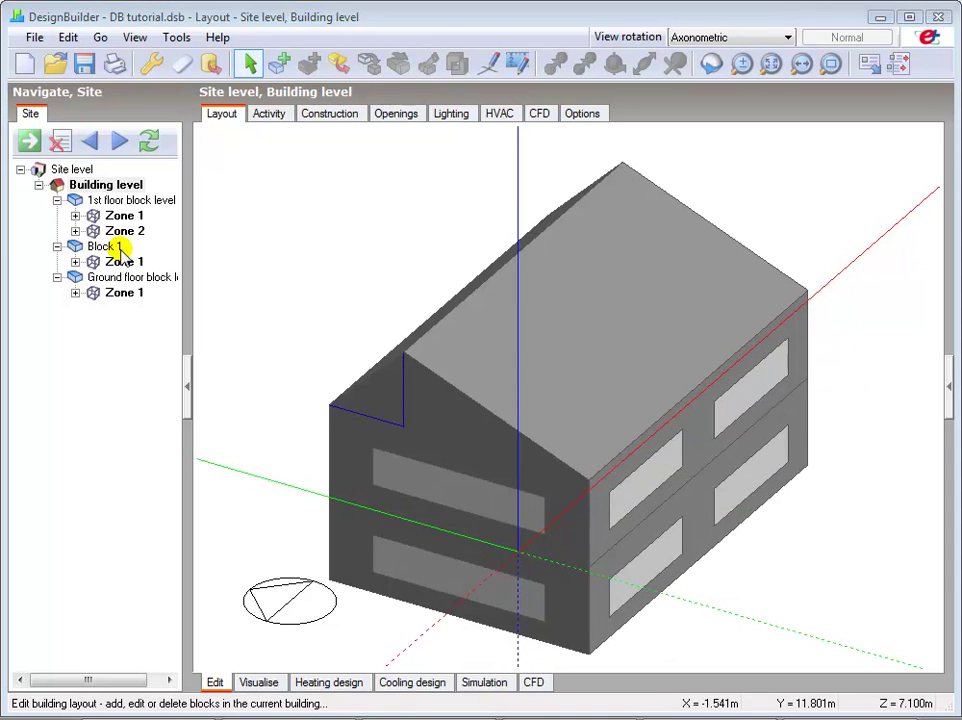
# Make Block 1's zone type 2-Semi exterior unconditioned, accepting the unoccupied defaults
pyautogui.click(115, 249)
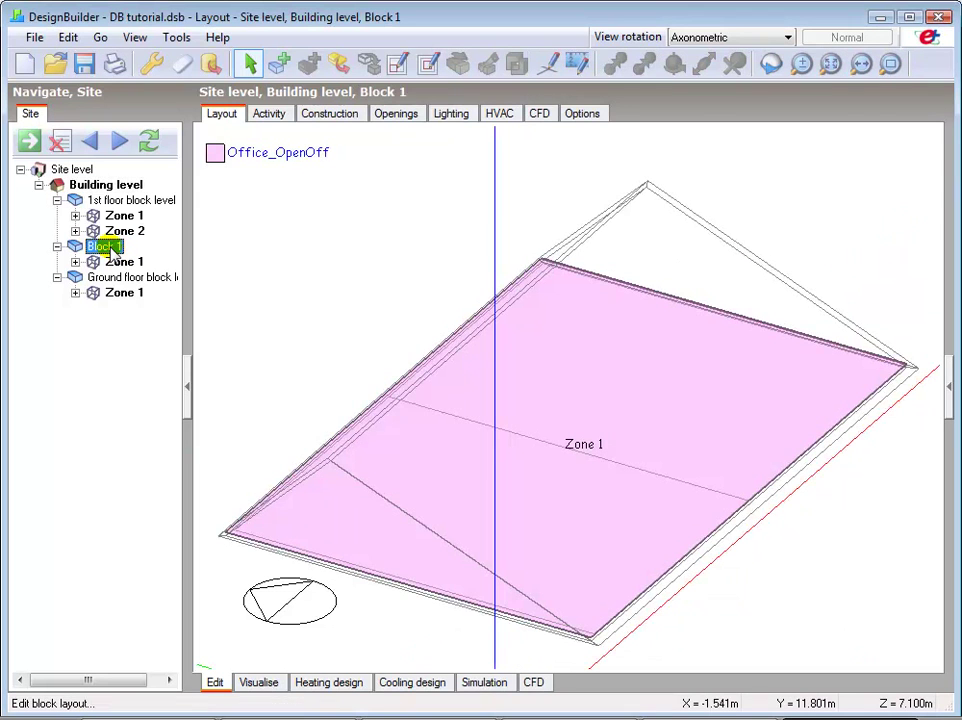
pyautogui.click(267, 115)
pyautogui.click(584, 206)
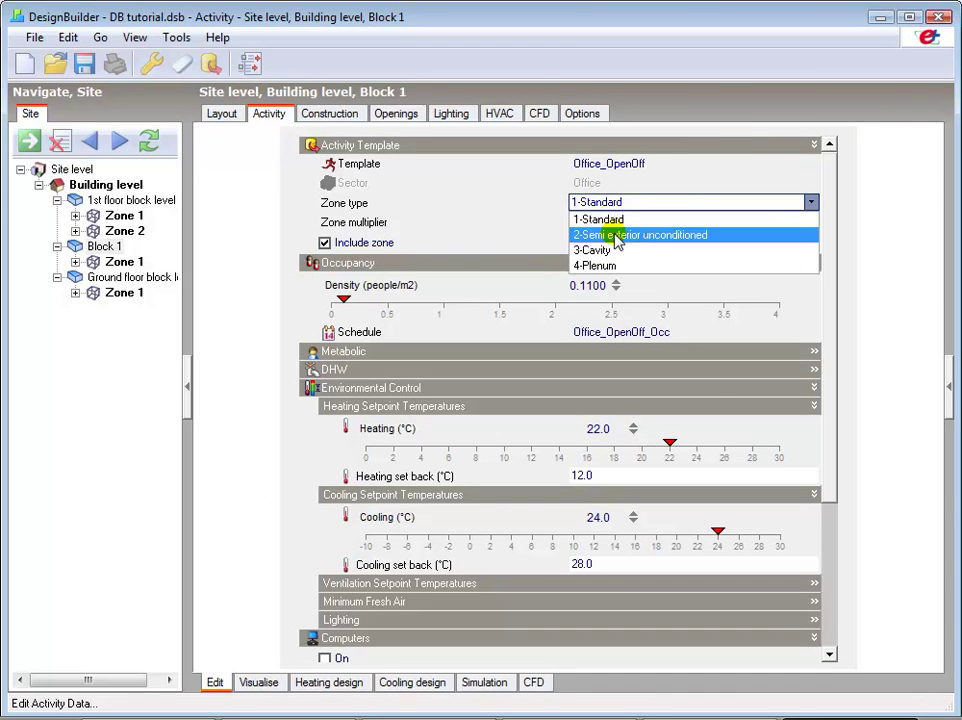
pyautogui.click(617, 238)
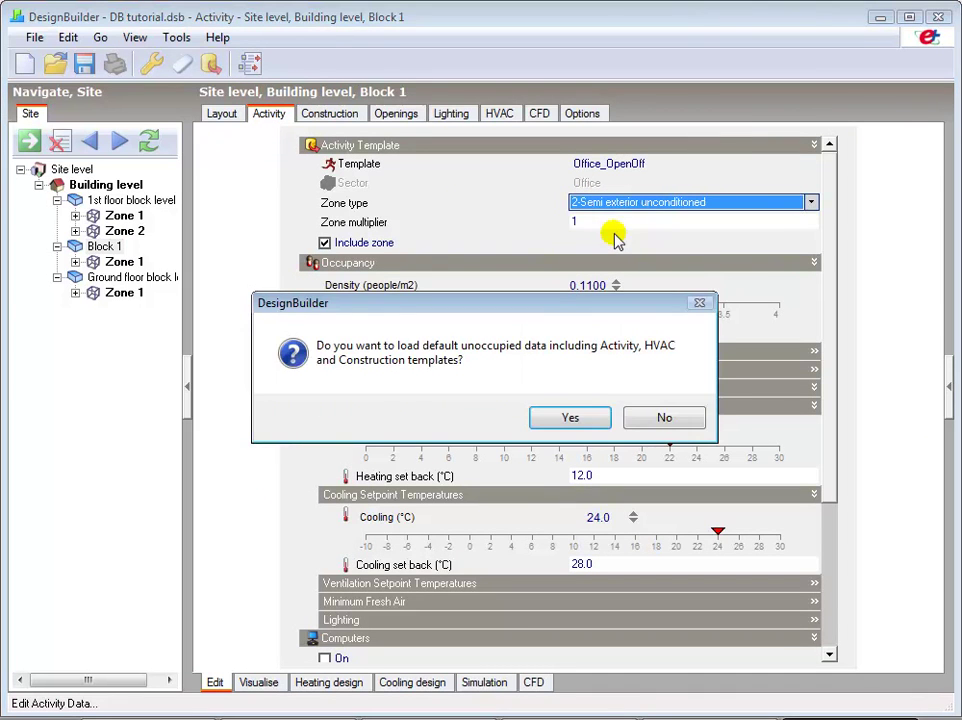
pyautogui.click(574, 421)
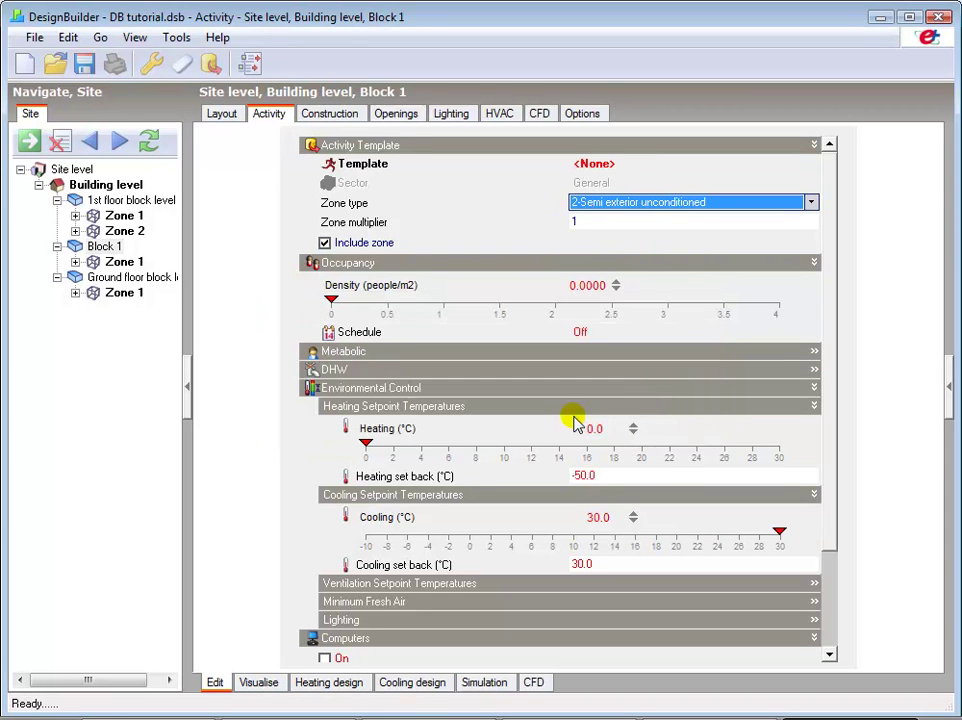
# Rename Block 1 to 'Roof' in the navigation tree
pyautogui.click(108, 248)
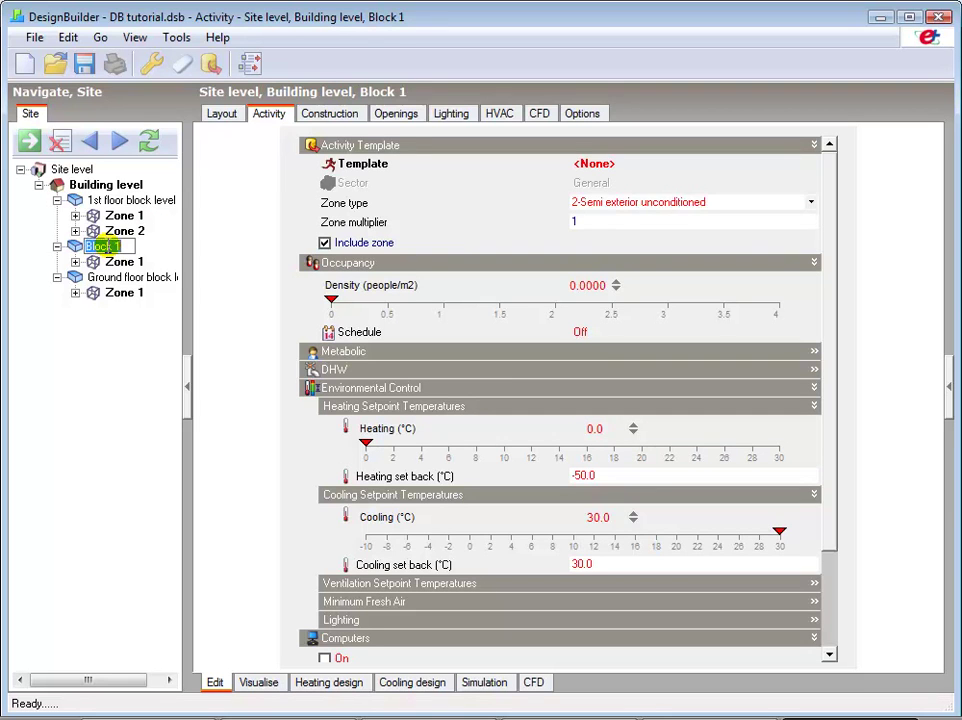
pyautogui.write('Roof')
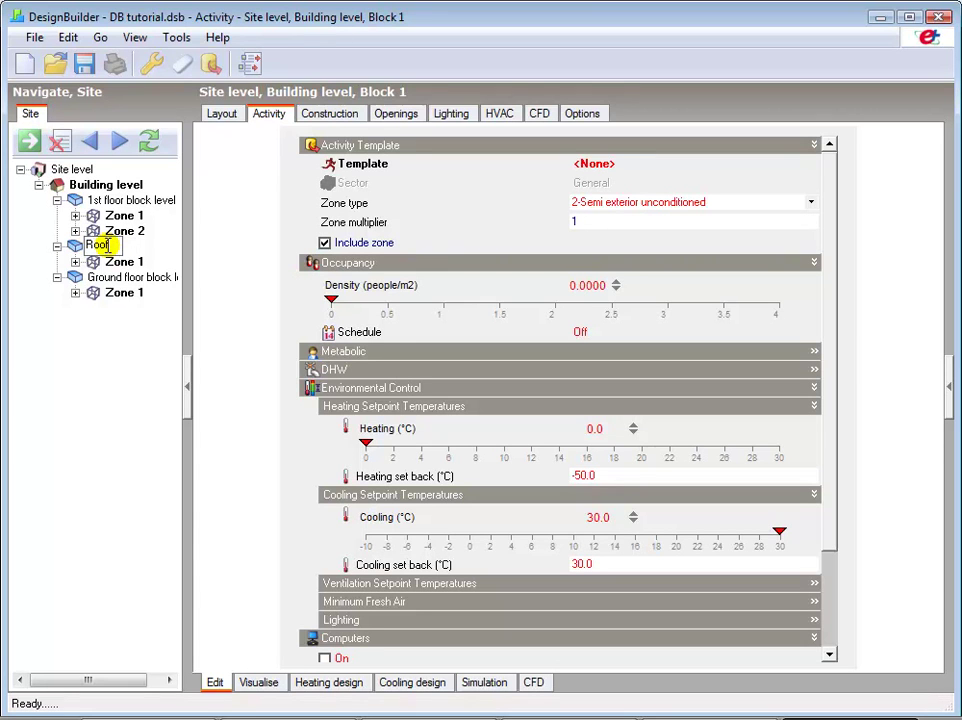
pyautogui.press('Return')
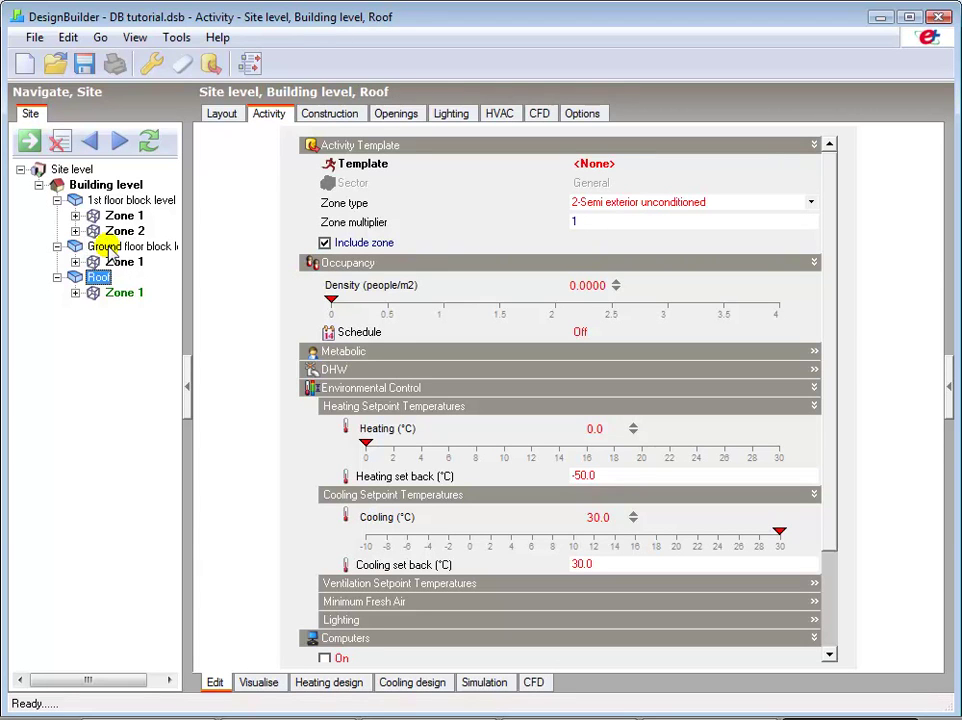